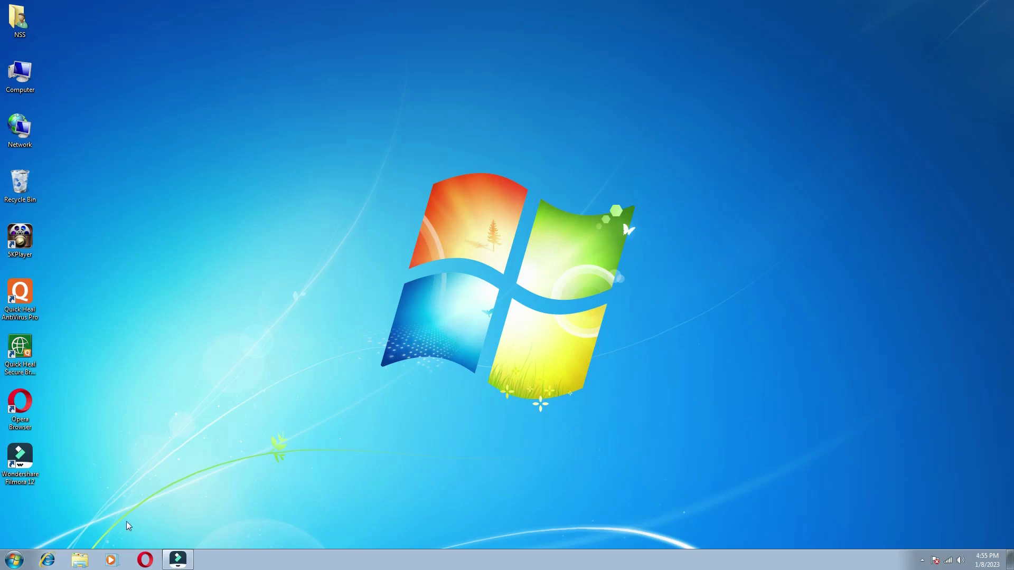
Launch Microsoft Office Word 2007 from the Microsoft Office program group
click(14, 561)
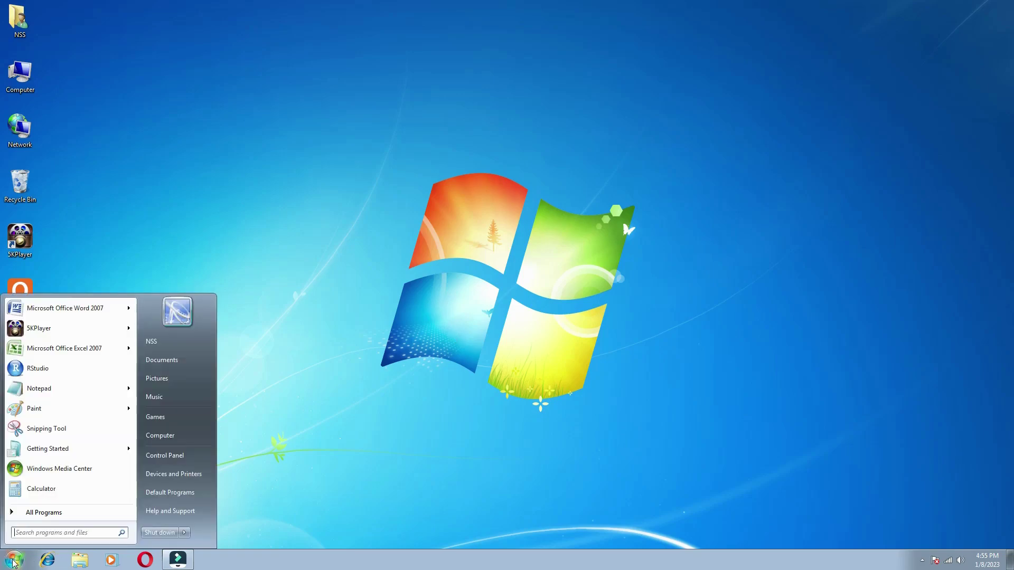
click(43, 513)
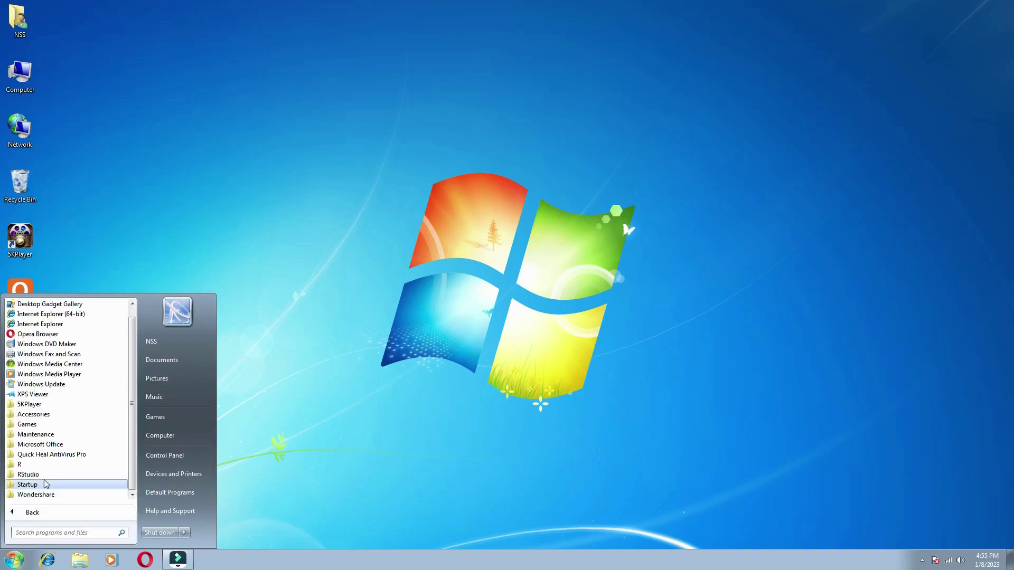
click(42, 446)
scroll(79, 412, down, 2)
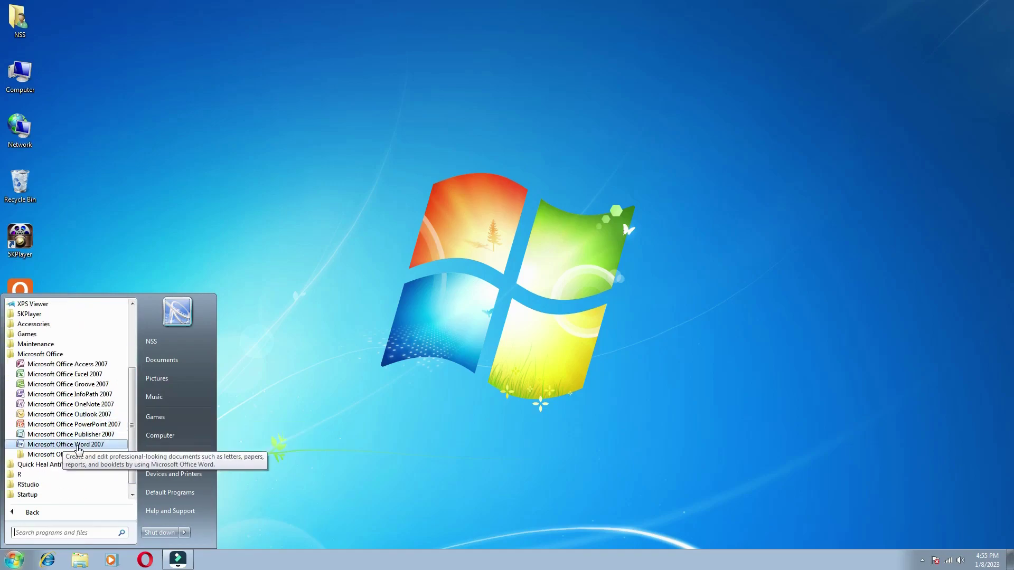
click(78, 446)
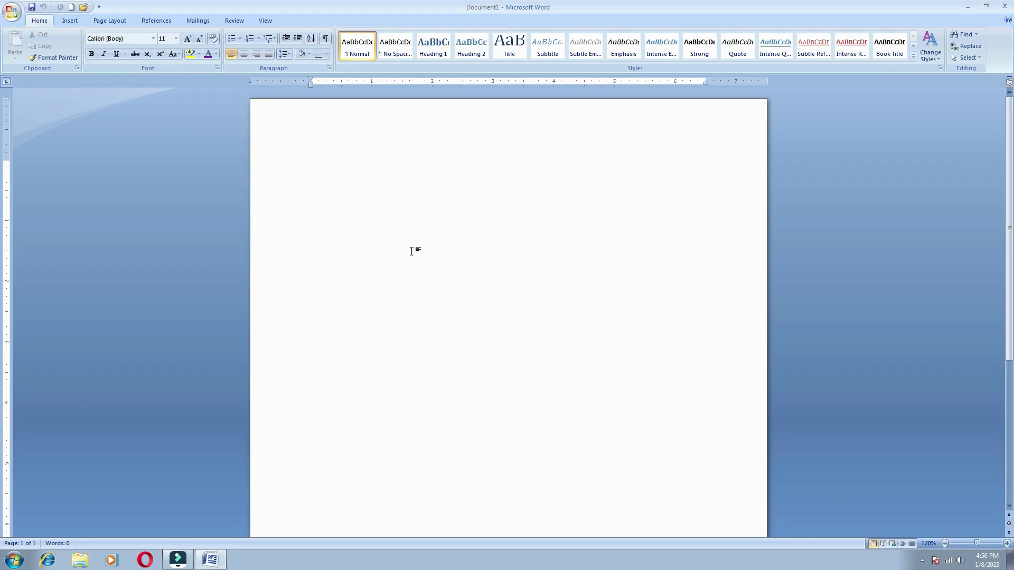
Insert a table with 8 columns and 4 rows in the blank document, and undo the insertion
click(71, 20)
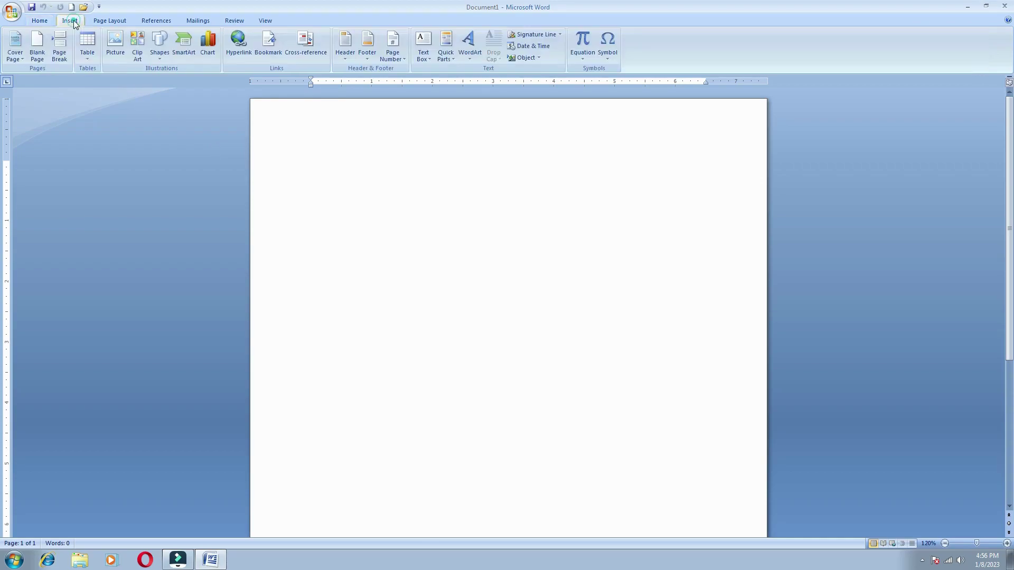
click(87, 58)
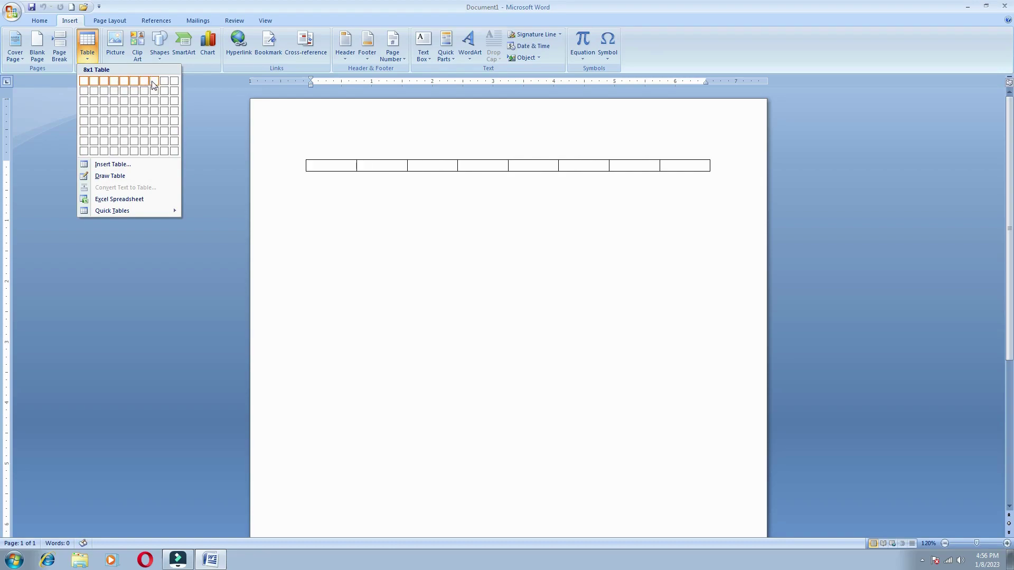
click(156, 112)
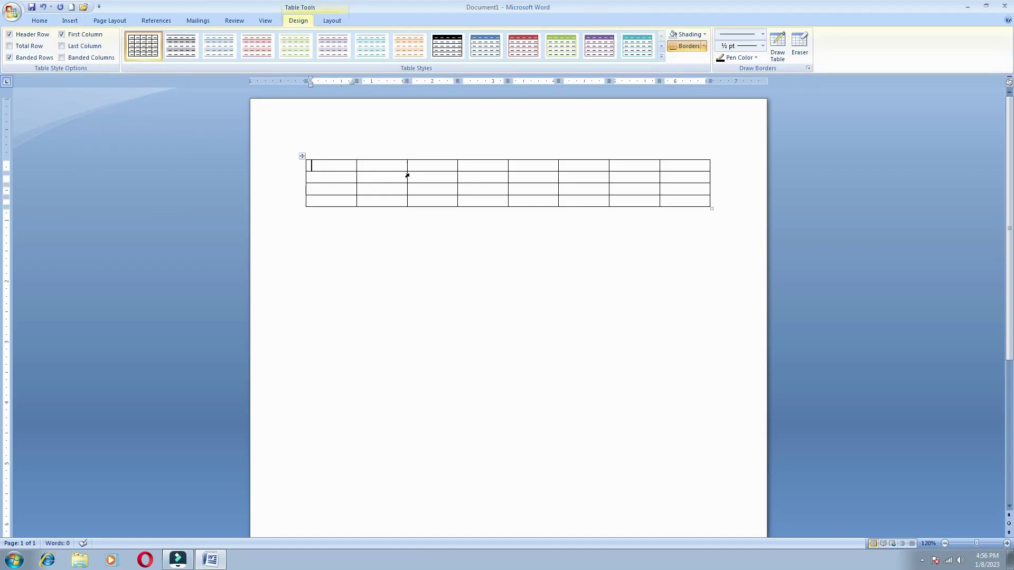
key(alt+BackSpace)
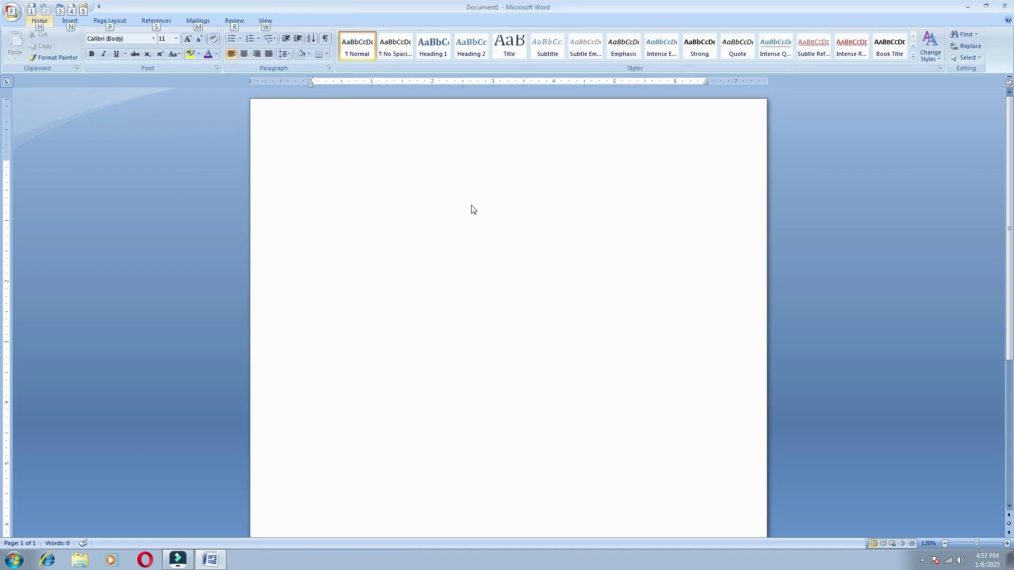
click(472, 207)
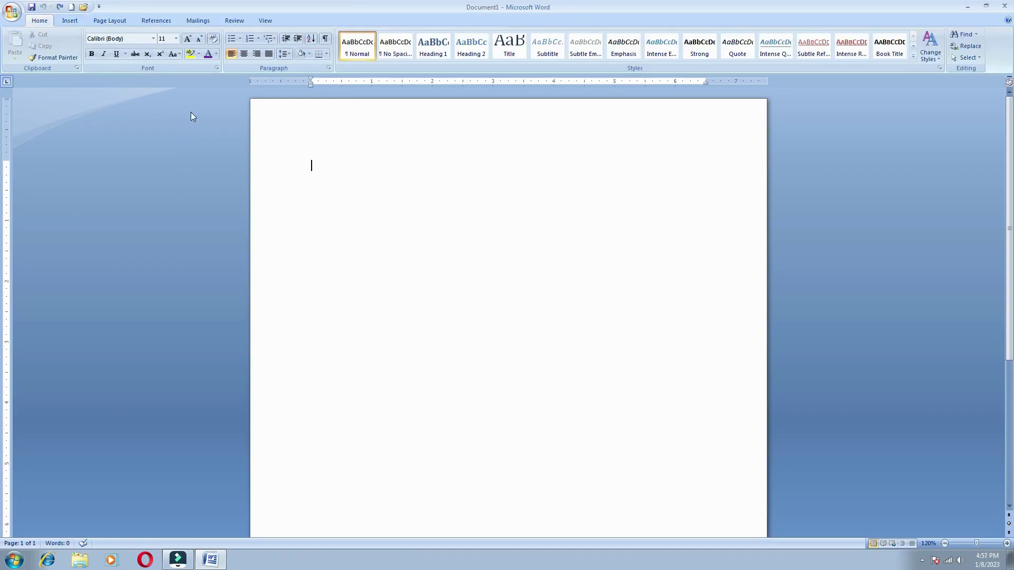
Insert a table by specifying 5 columns and 5 rows numerically, and undo the insertion
click(71, 21)
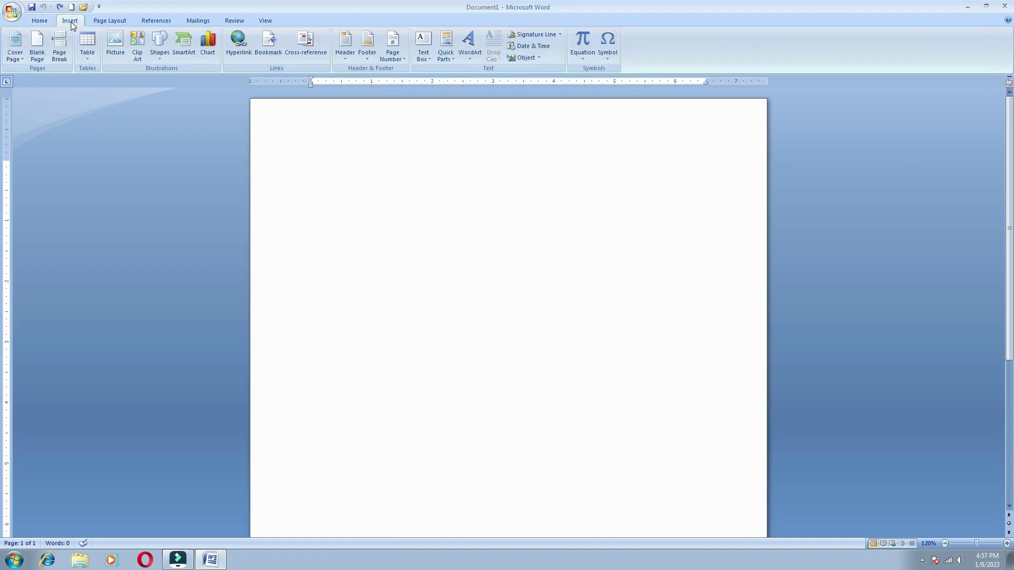
click(90, 57)
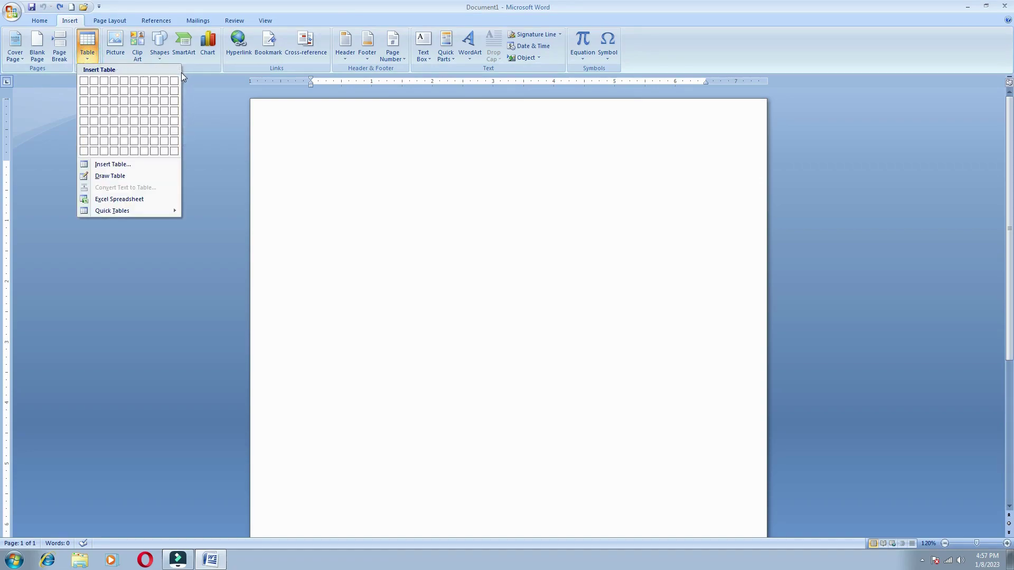
click(113, 165)
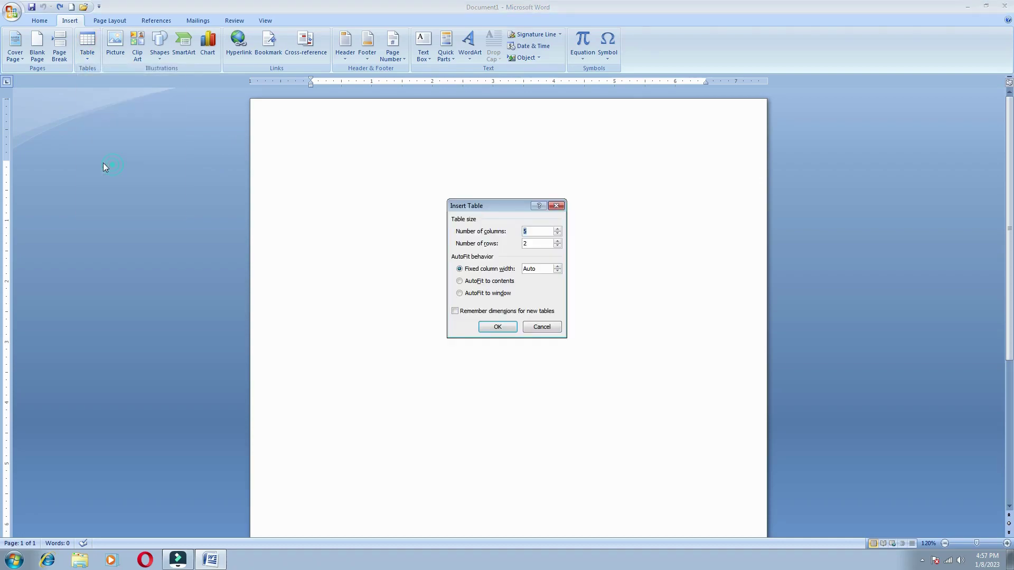
drag(496, 201, 495, 148)
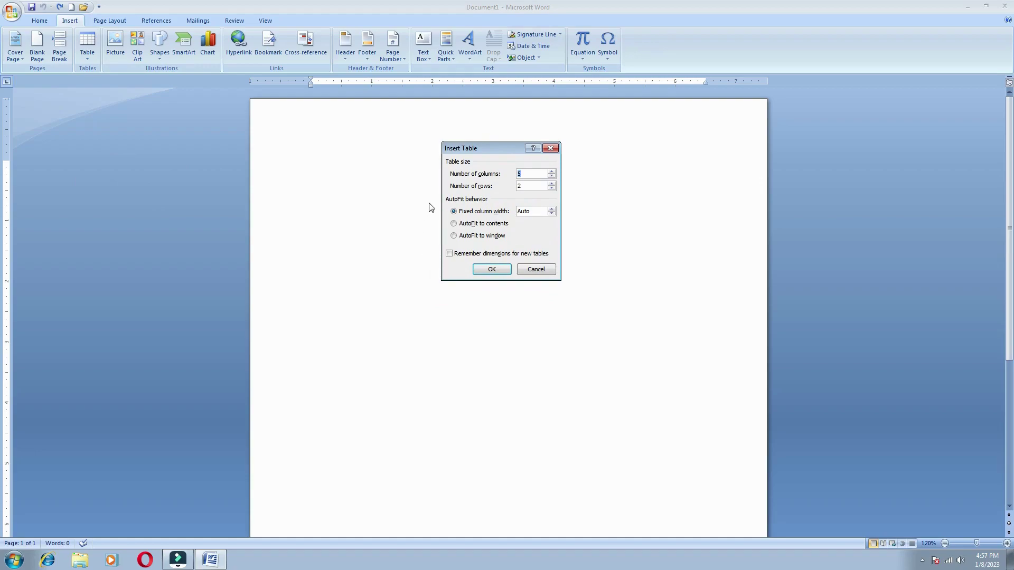
double_click(523, 173)
double_click(536, 186)
text(5)
click(491, 270)
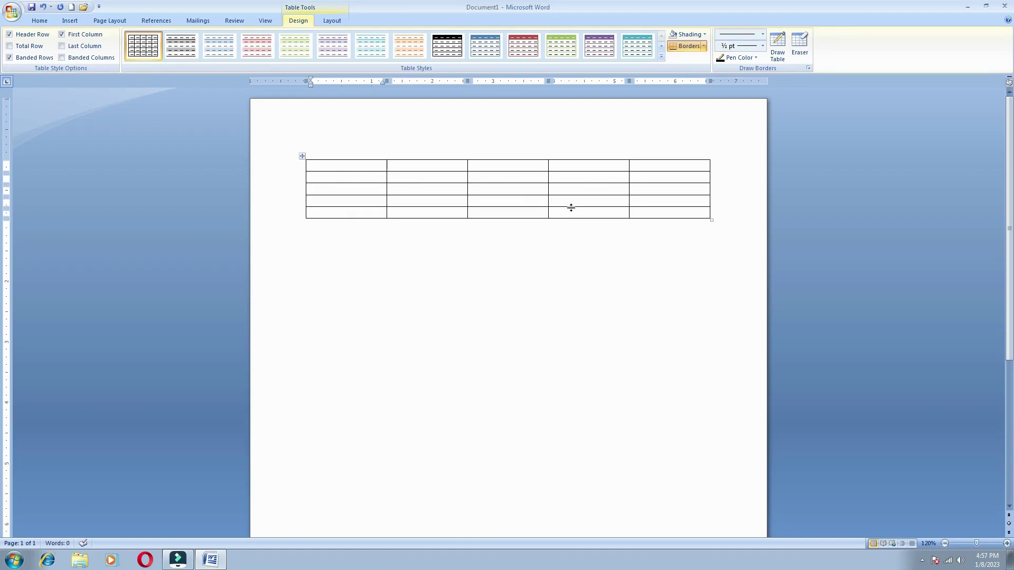
key(ctrl+z)
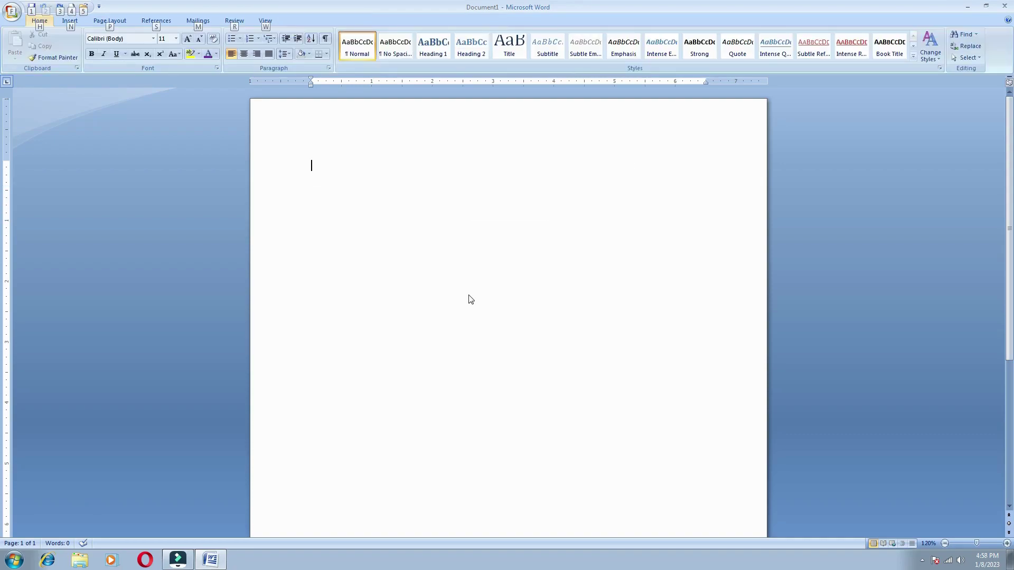
Draw a table outline by hand across the page's text width and divide it into three rows with two horizontal lines
click(72, 20)
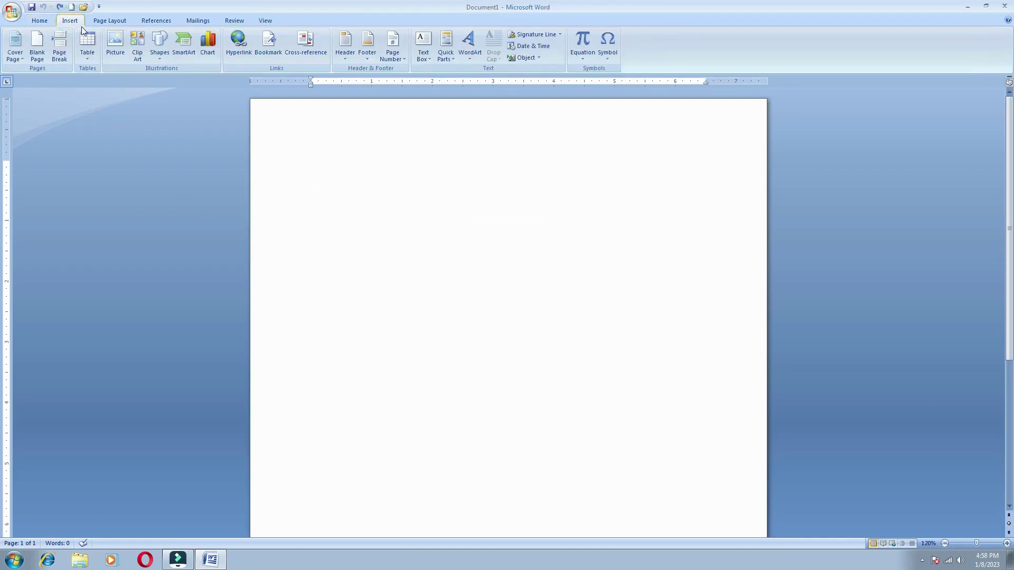
click(87, 59)
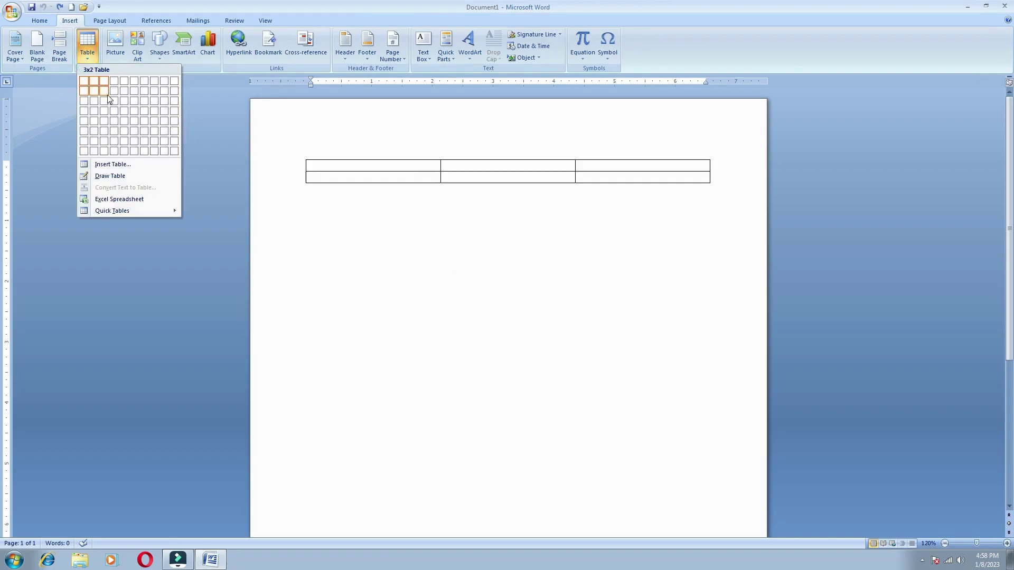
click(123, 178)
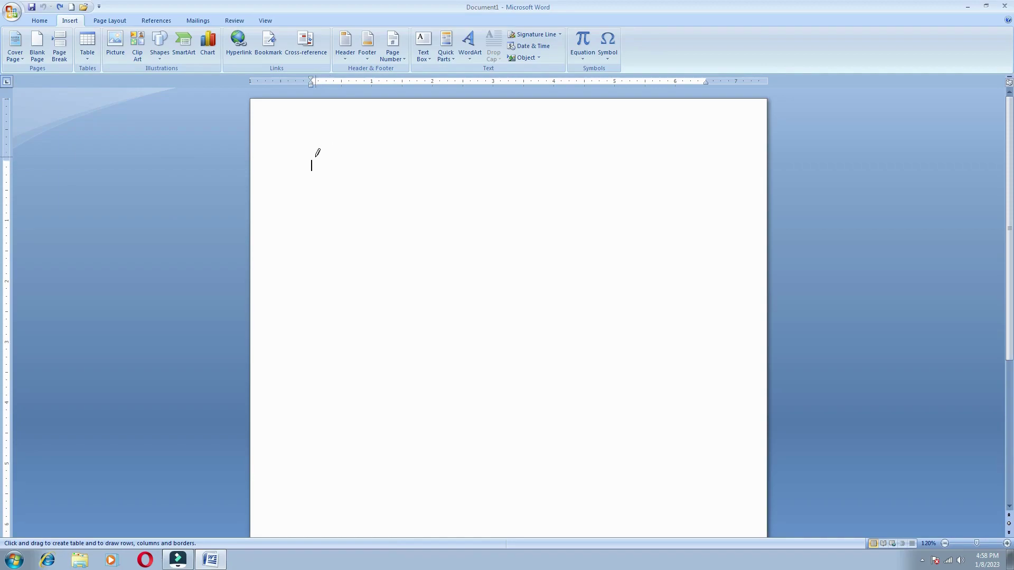
mouse_move(312, 162)
mouse_down()
mouse_move(316, 208)
mouse_move(392, 249)
mouse_move(703, 237)
mouse_up()
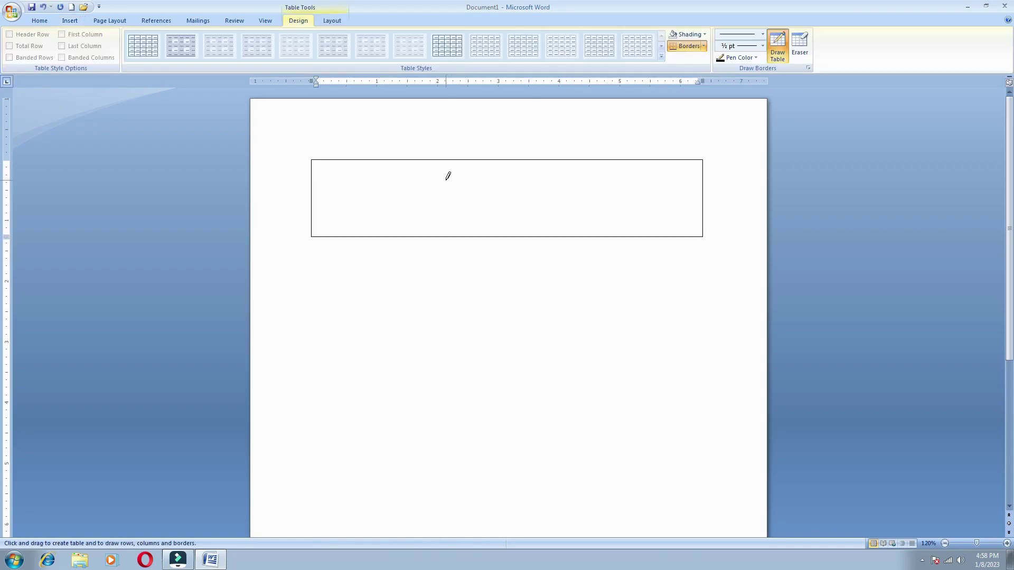
drag(313, 185, 703, 186)
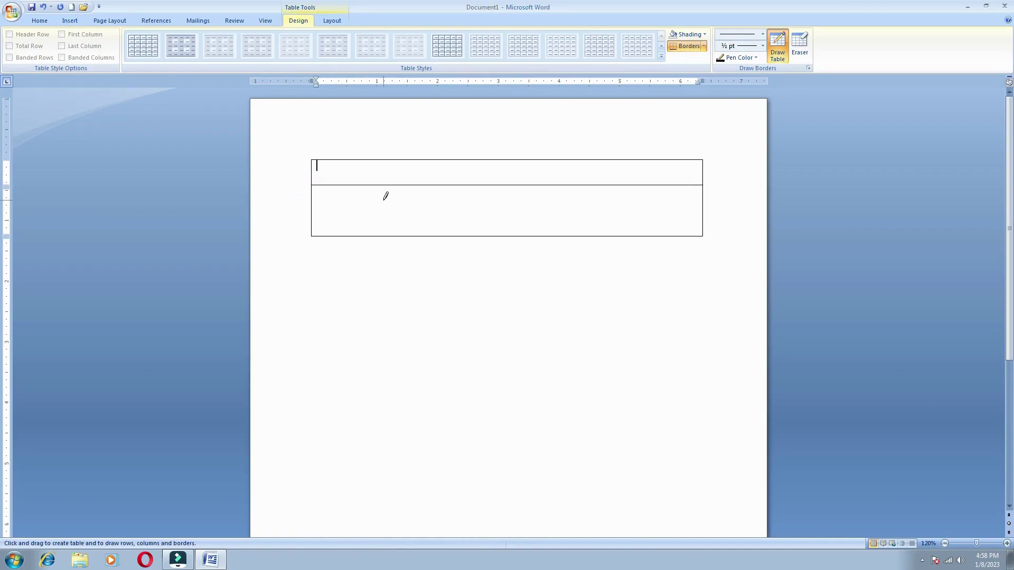
drag(312, 209, 636, 207)
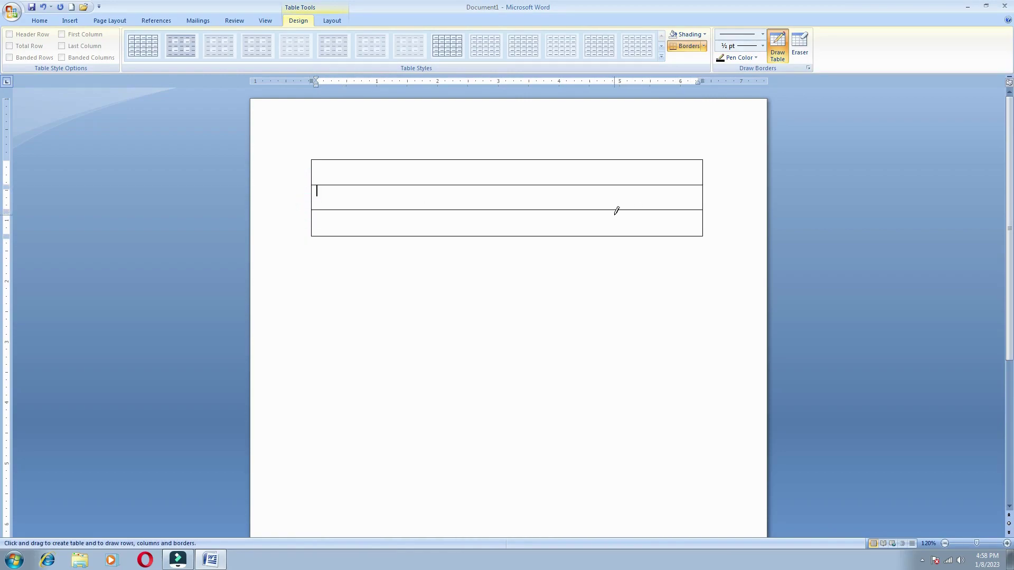
Draw six vertical lines through the hand-drawn table to split it into seven columns, and stop drawing
drag(363, 159, 363, 211)
drag(428, 158, 428, 235)
drag(493, 160, 493, 236)
drag(553, 159, 553, 235)
drag(607, 159, 607, 219)
drag(649, 160, 650, 235)
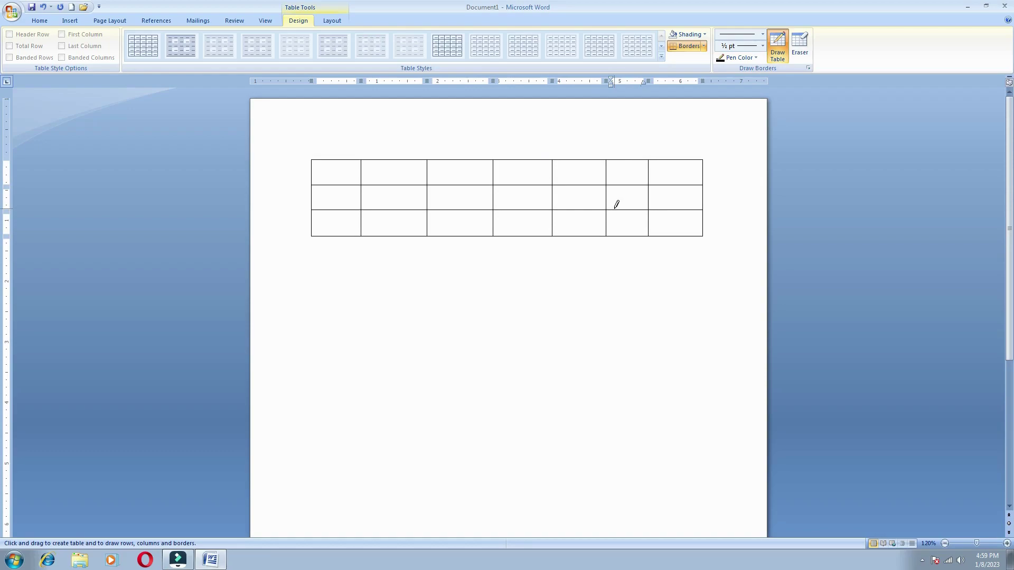
click(388, 295)
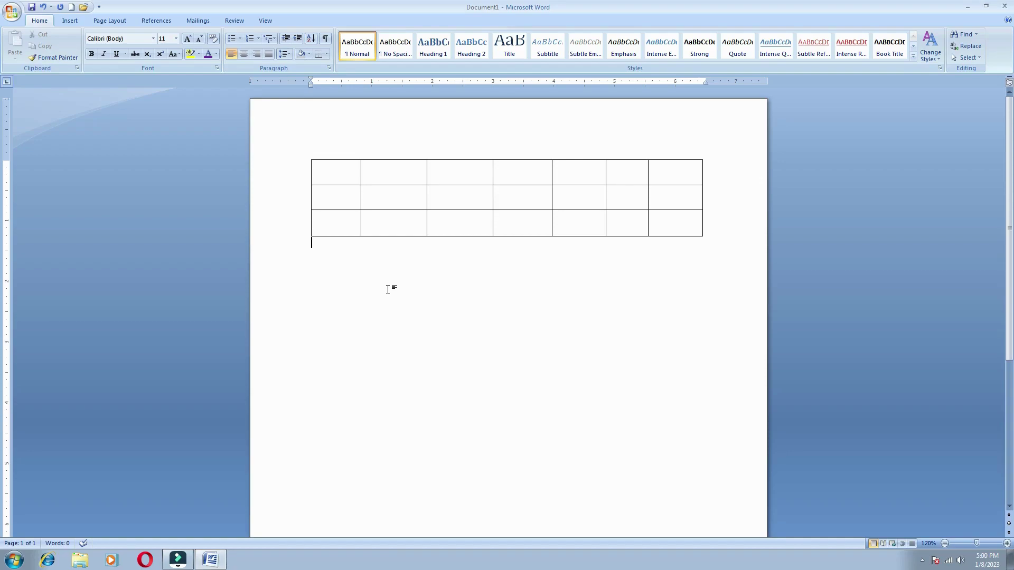
Undo the drawn column lines, row lines and outline until the page is blank
key(ctrl+z)
key(ctrl+z)
key(ctrl+z)
key(ctrl+z)
key(ctrl+z)
key(ctrl+z)
key(ctrl+z)
key(ctrl+z)
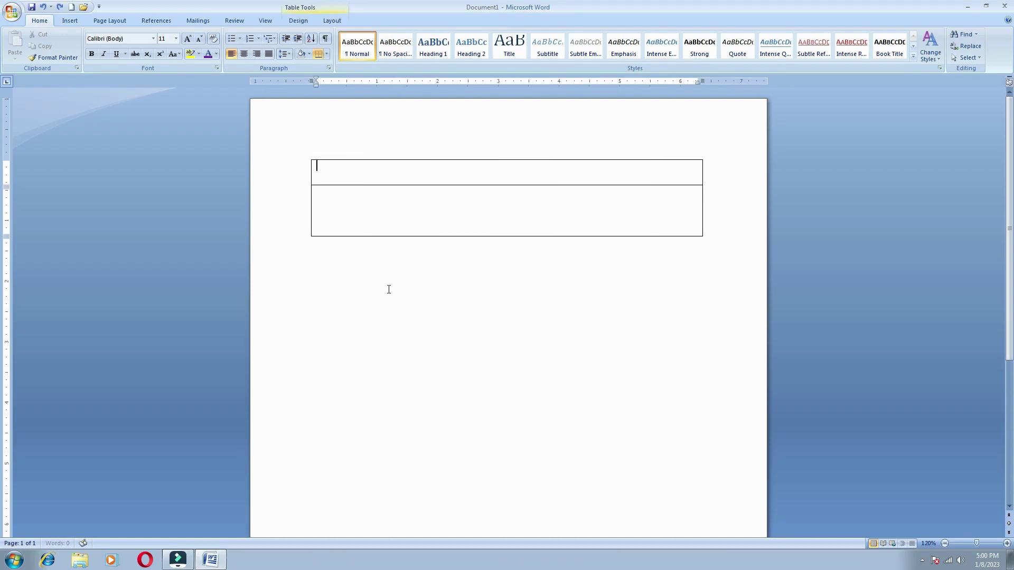
key(ctrl+z)
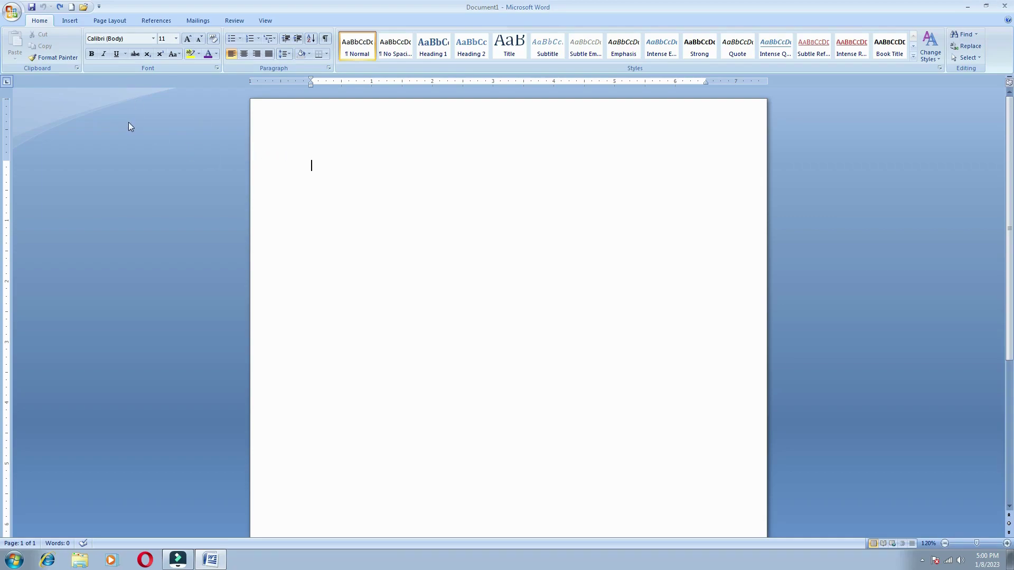
Insert a table with 8 columns and 2 rows in the blank document
click(70, 20)
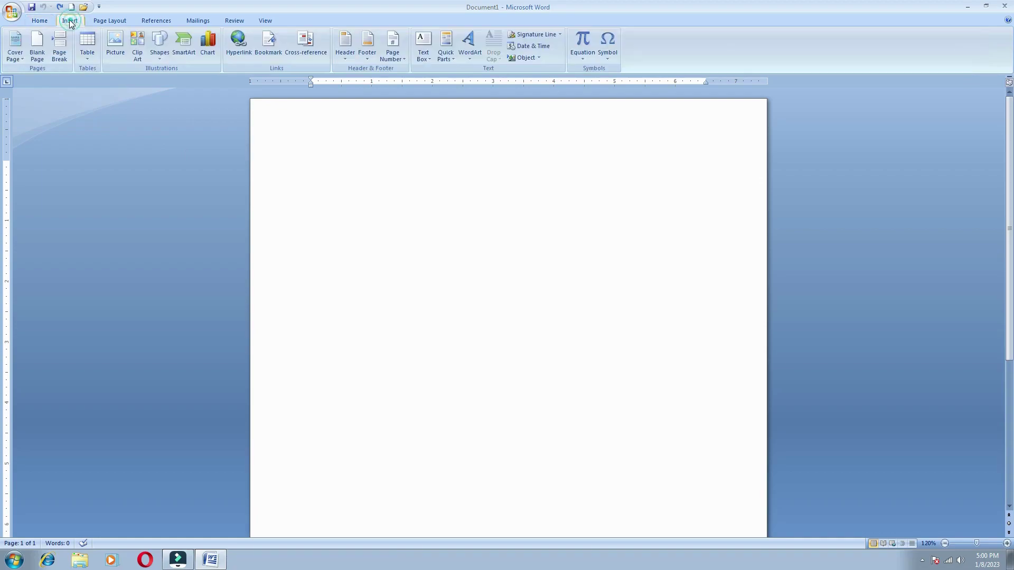
click(87, 60)
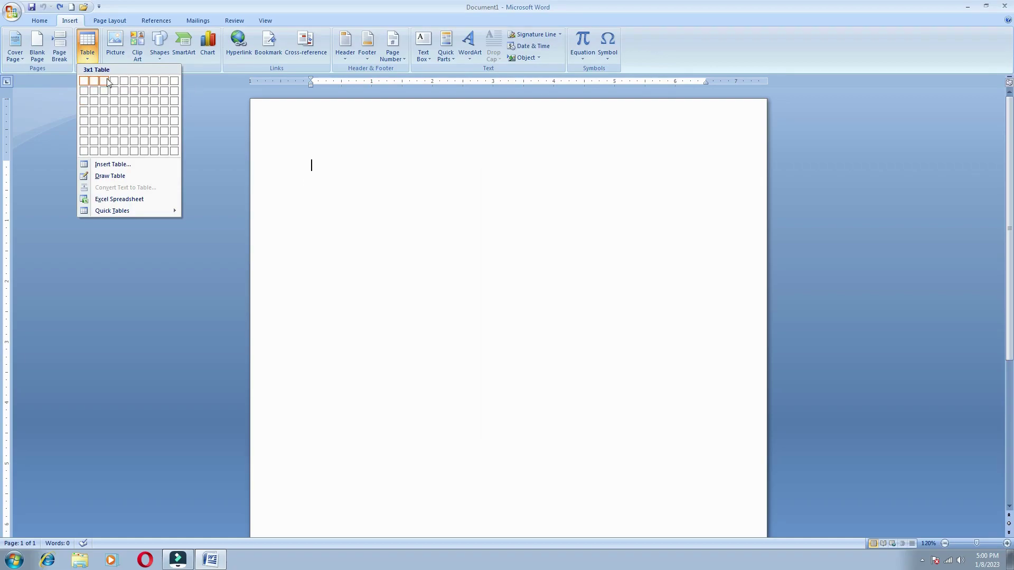
click(155, 93)
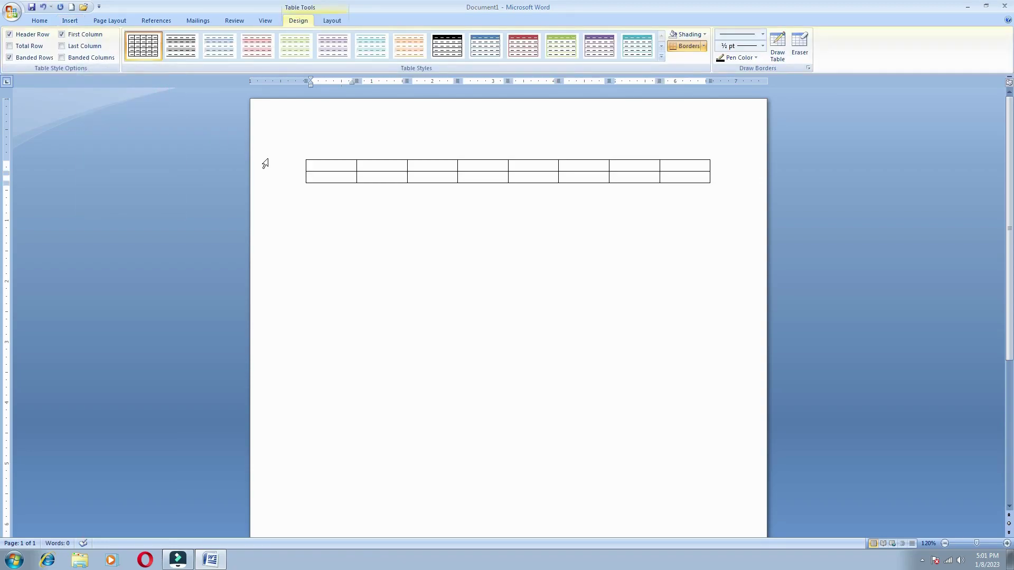
click(417, 220)
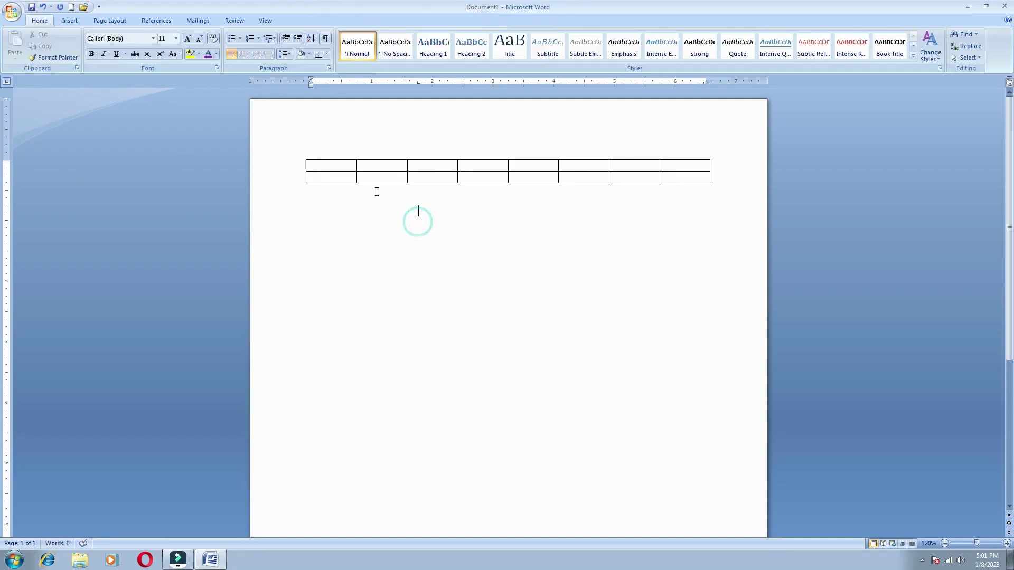
click(385, 167)
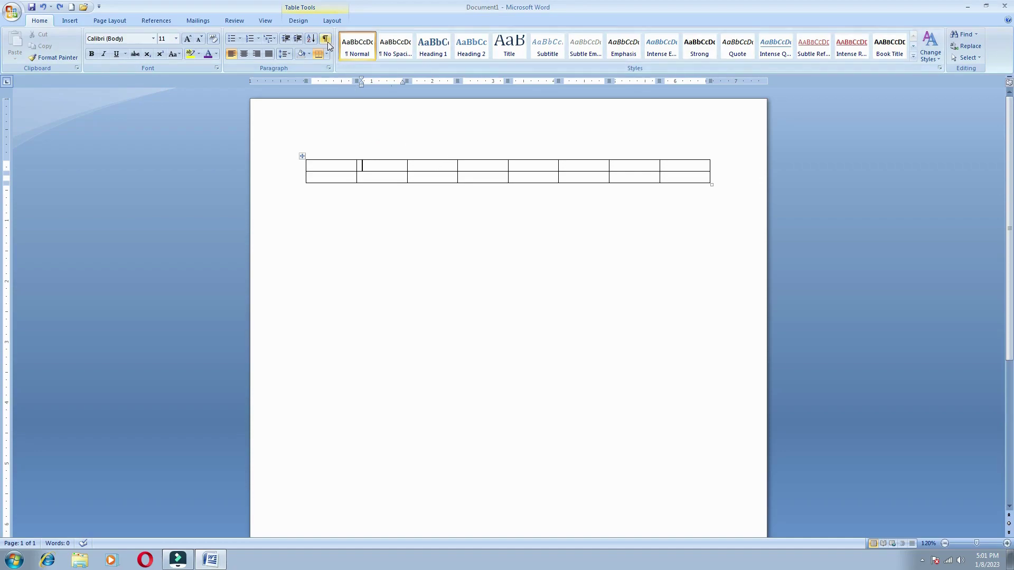
click(328, 22)
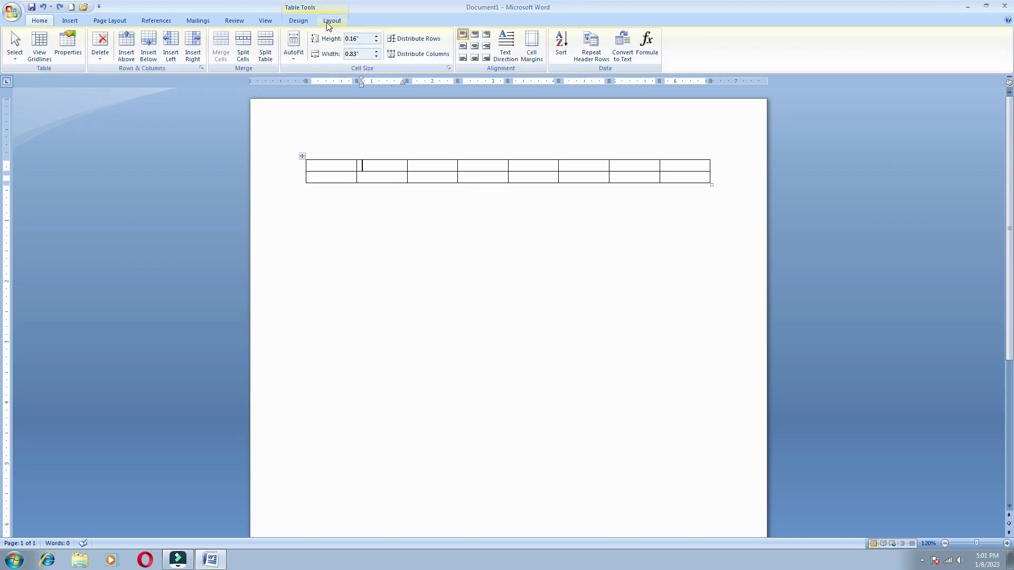
click(298, 22)
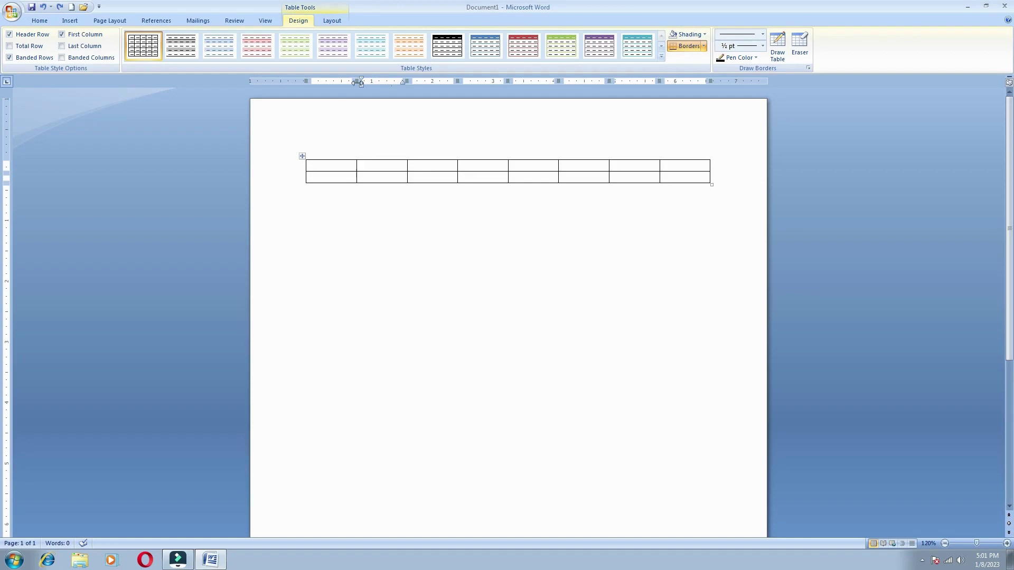
click(334, 22)
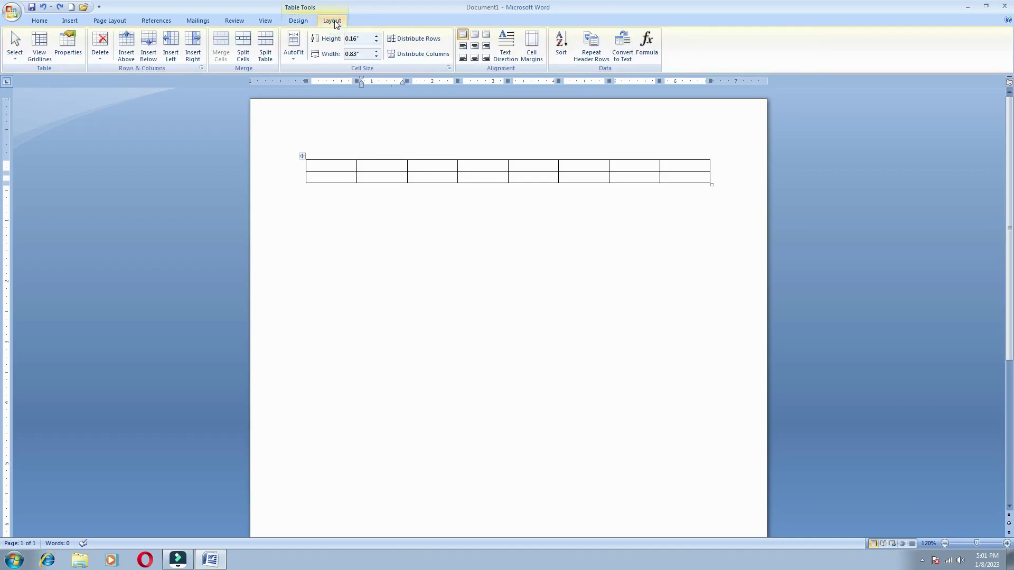
Fill the table's header row with Periods in the first cell and the numbers 1 to 6 in the following cells
click(339, 165)
click(338, 166)
text(Periods)
key(Tab)
text(1)
key(Tab)
text(2)
key(Tab)
text(3)
key(Tab)
text(4)
key(Tab)
text(5)
key(Tab)
text(6)
key(Tab)
key(Tab)
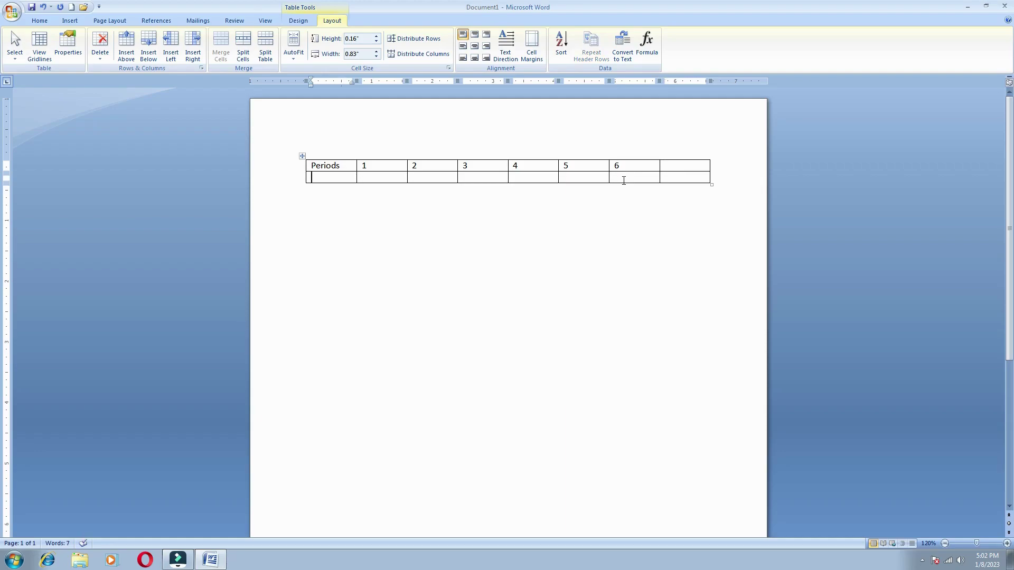
Enter Monday at the start of the second row, with Eng for period 1 and Sec.lan for period 2
text(Mon)
key(BackSpace)
text(nday)
key(Tab)
text(Eng)
key(Tab)
text(Sec)
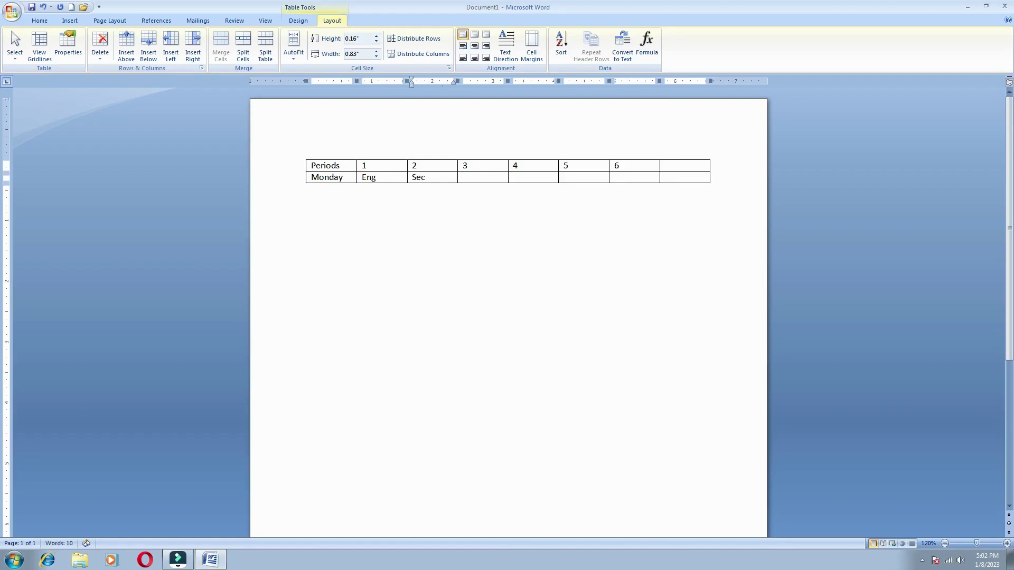
text(.lan)
Fill Monday's periods 3 to 5 with F.A, IT and Bom
key(Tab)
text(Ph)
key(BackSpace)
key(BackSpace)
text(F.A)
key(Tab)
text(IT)
key(Tab)
text(Bom)
Enter ip as Monday's subject for period 6
click(624, 180)
key(alt)
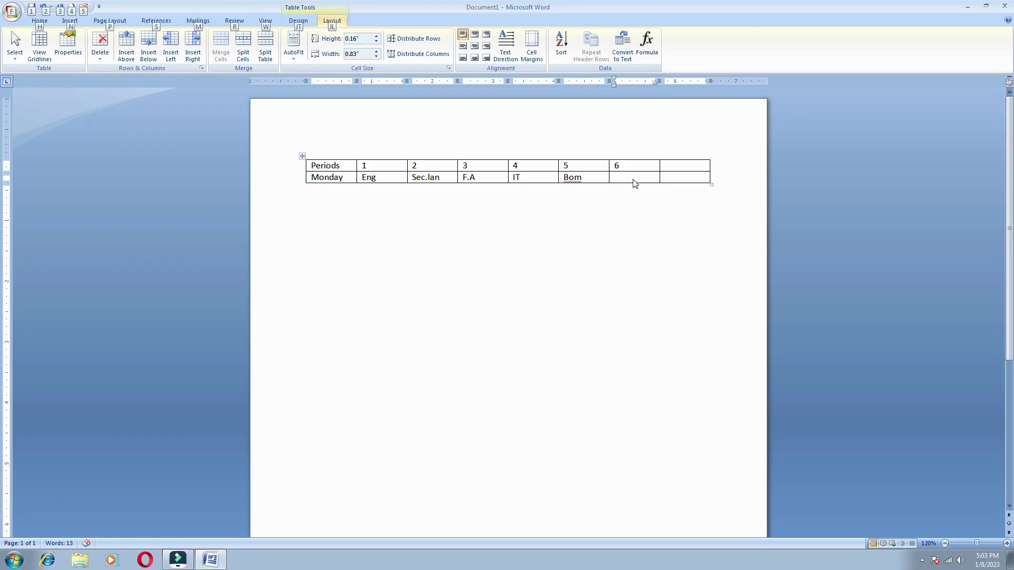
key(i)
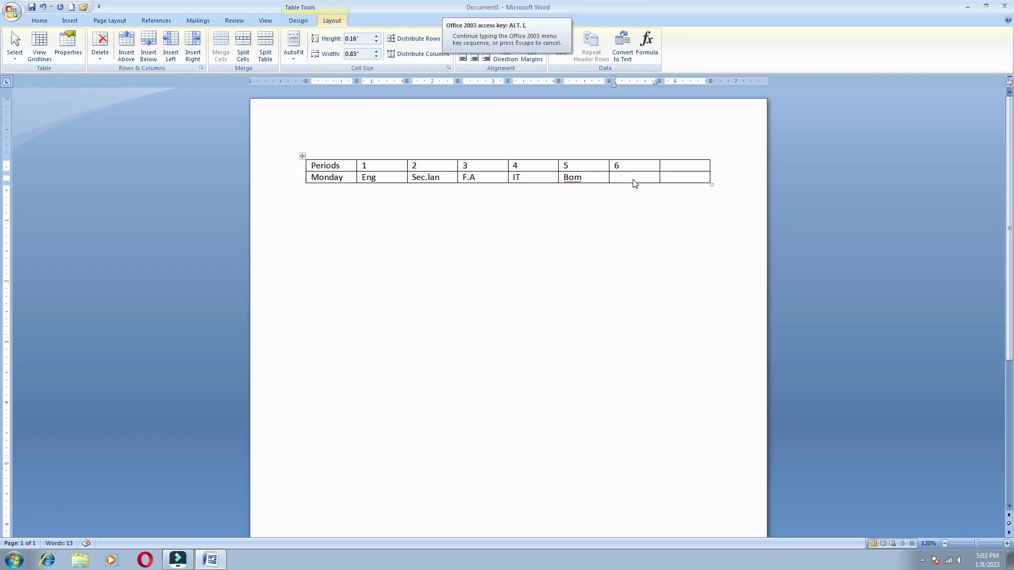
key(Escape)
click(633, 177)
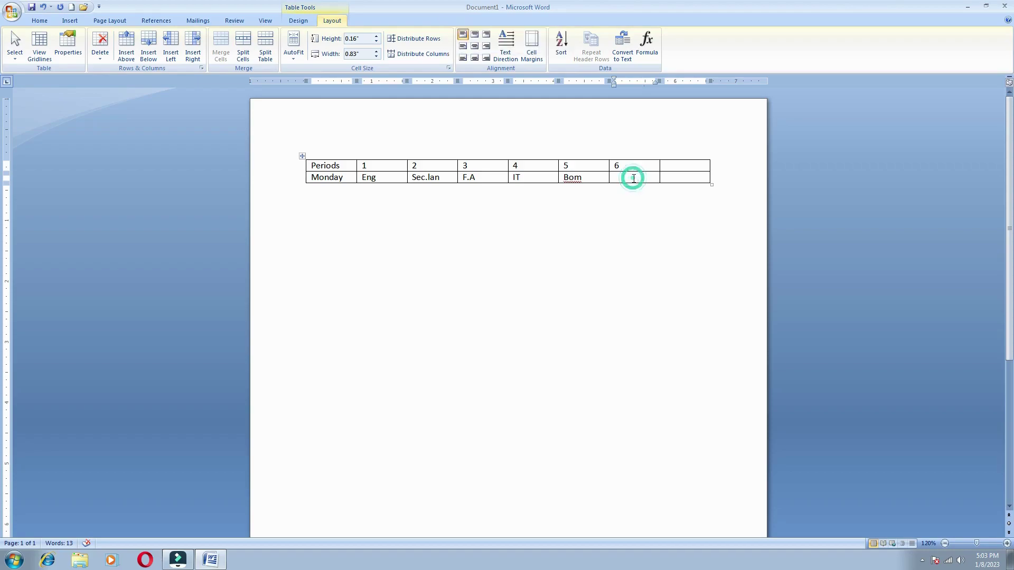
text(ip)
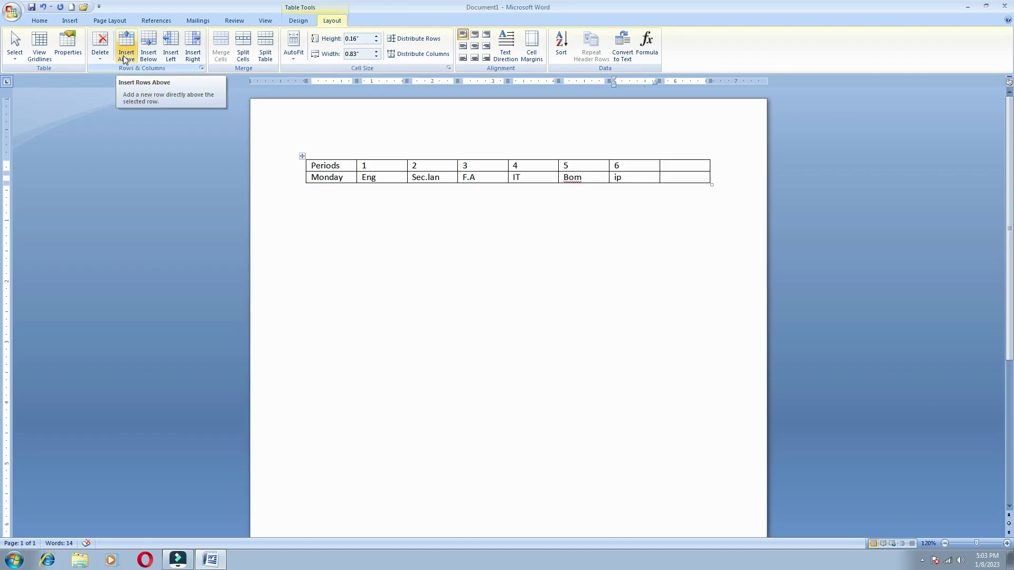
key(alt)
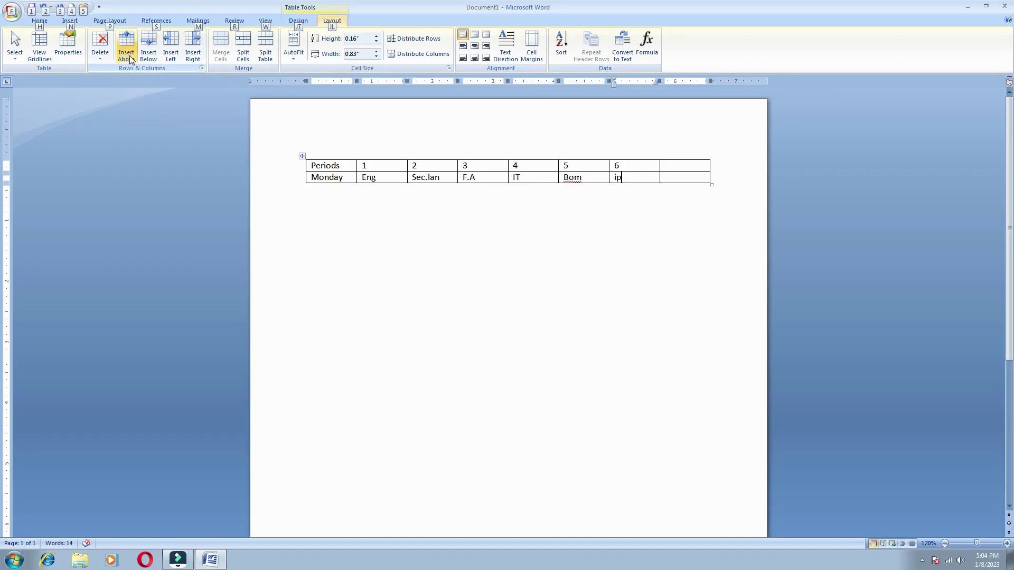
double_click(174, 138)
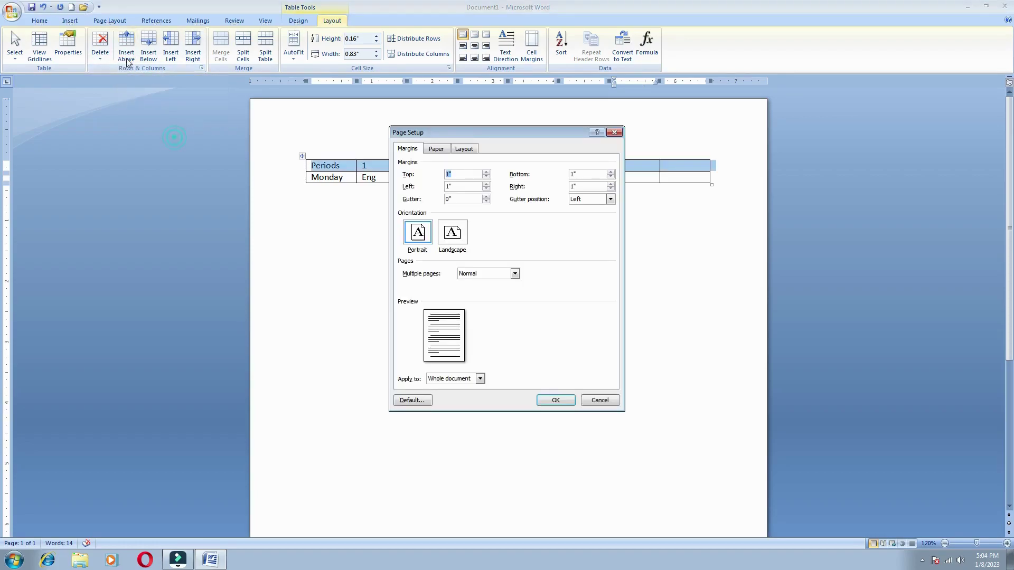
click(613, 132)
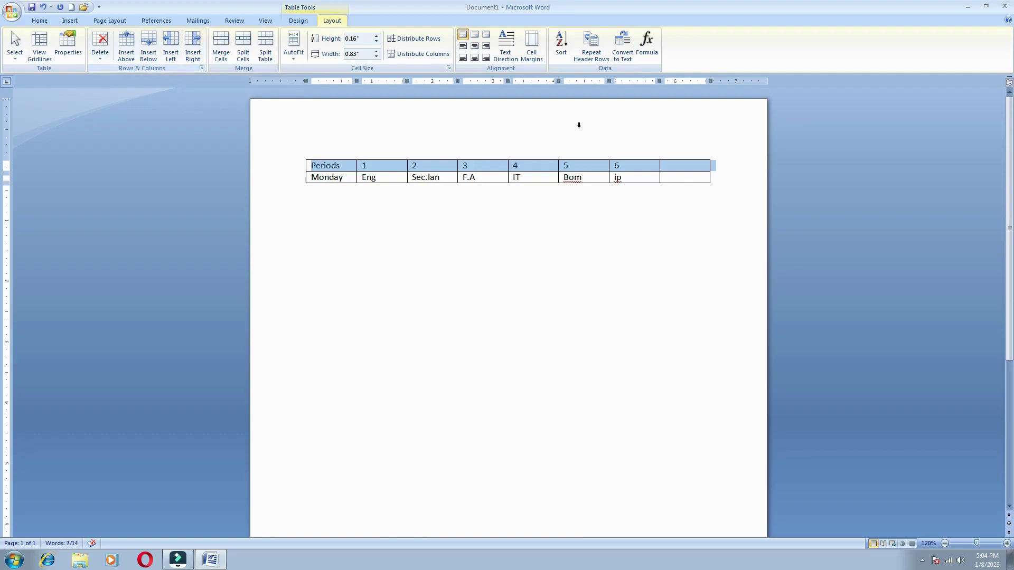
Add a new row below Monday and enter Tuesday in its first cell
click(631, 178)
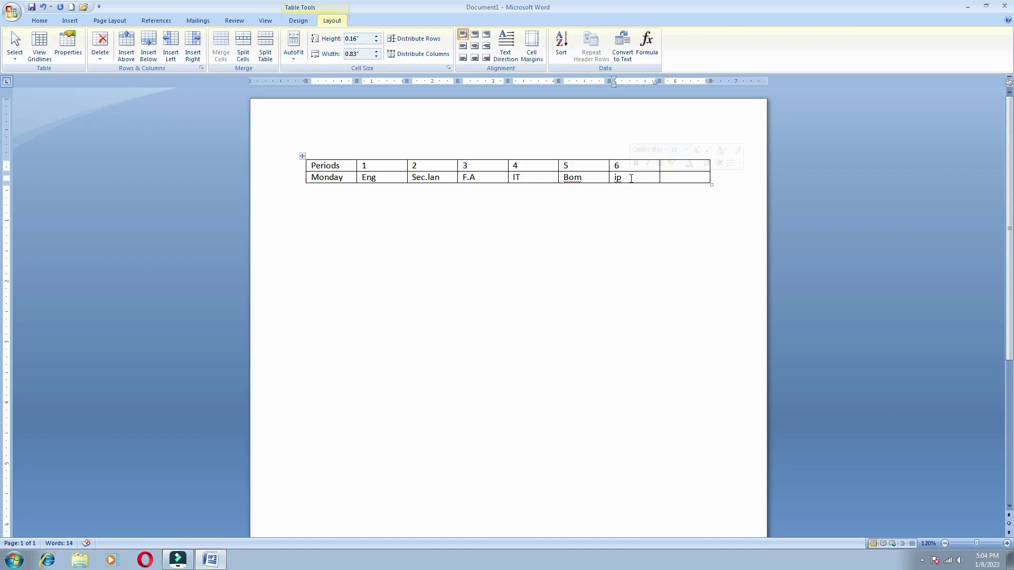
key(Tab)
key(Tab)
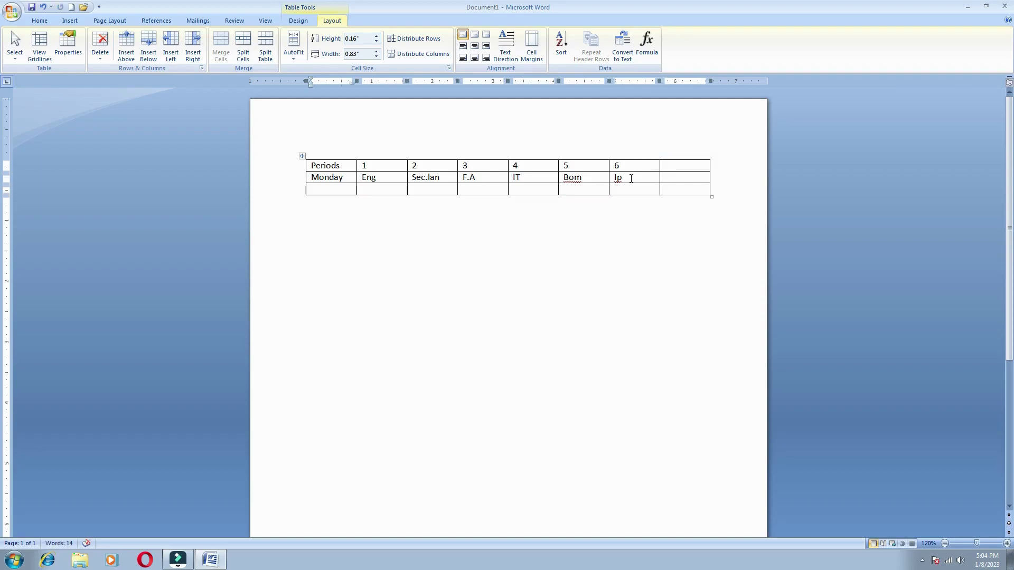
text(Tuesday)
Add two more blank rows to the end of the table, leaving Tuesday's period cells empty
key(Tab)
key(Tab)
key(Tab)
key(Tab)
key(Tab)
key(Tab)
key(Tab)
key(Tab)
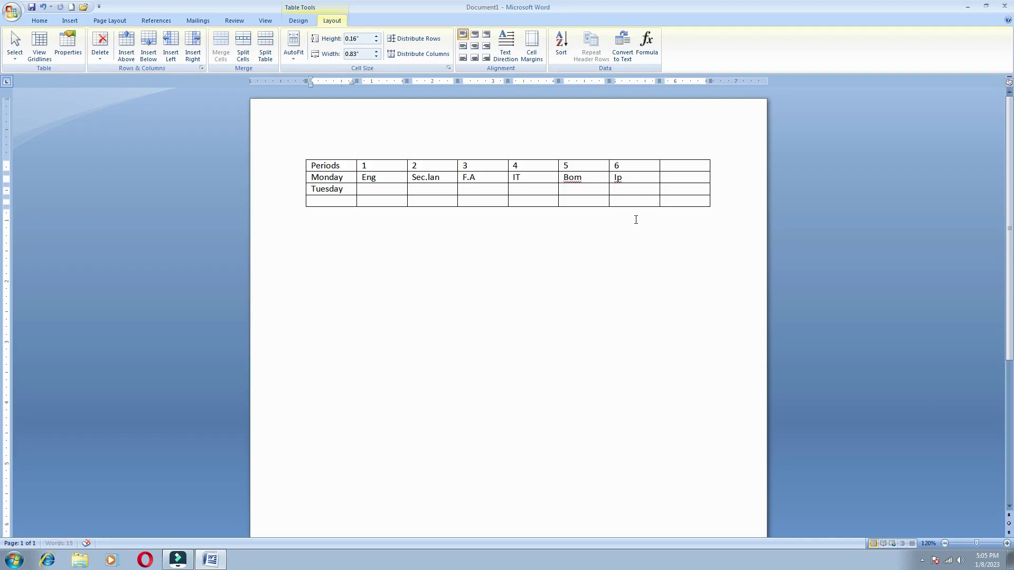
key(Tab)
key(Tab)
key(Tab)
key(Tab)
key(Tab)
key(Tab)
key(Tab)
key(Tab)
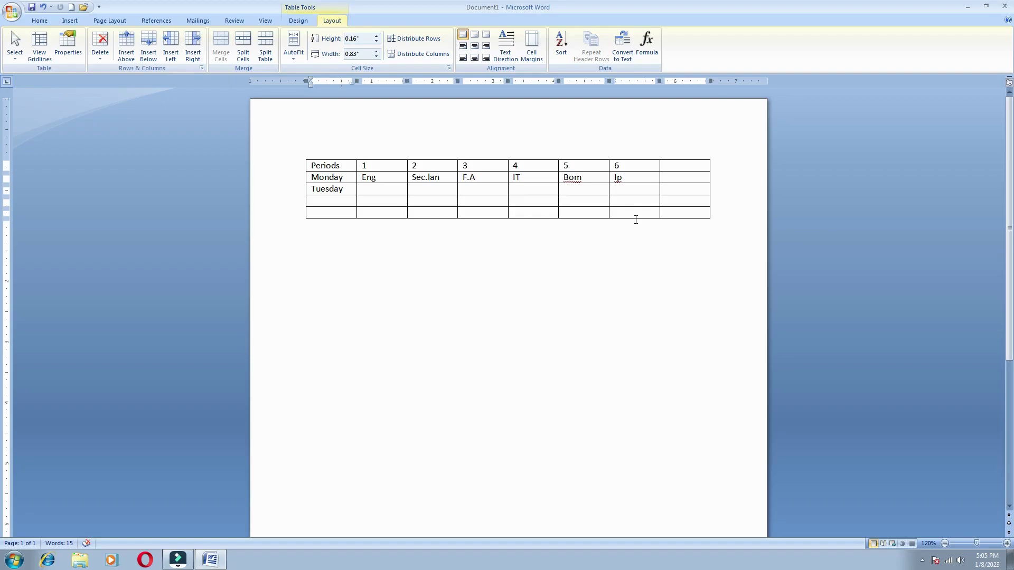
click(561, 340)
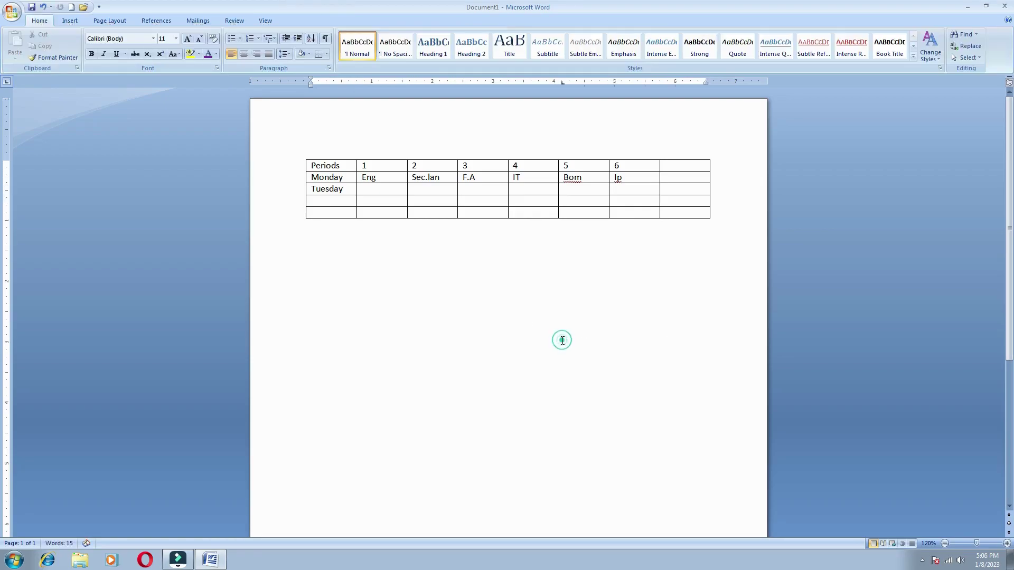
click(370, 199)
key(alt)
click(417, 254)
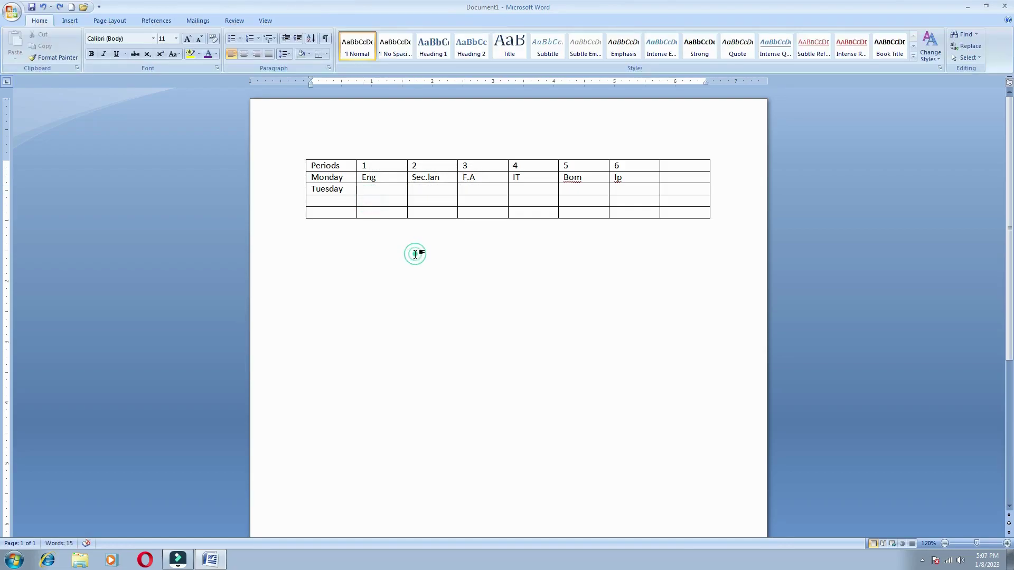
click(423, 205)
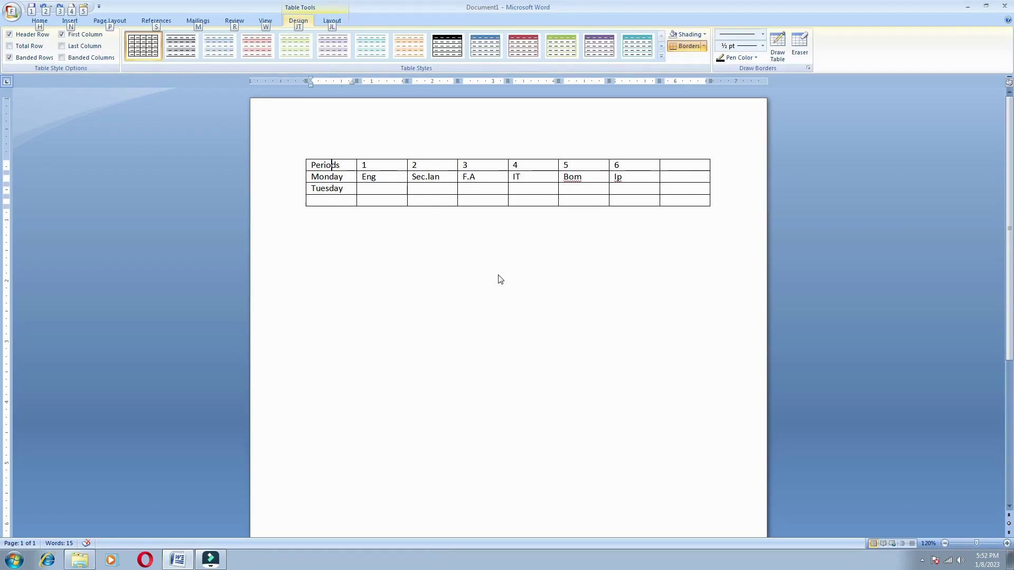
click(498, 274)
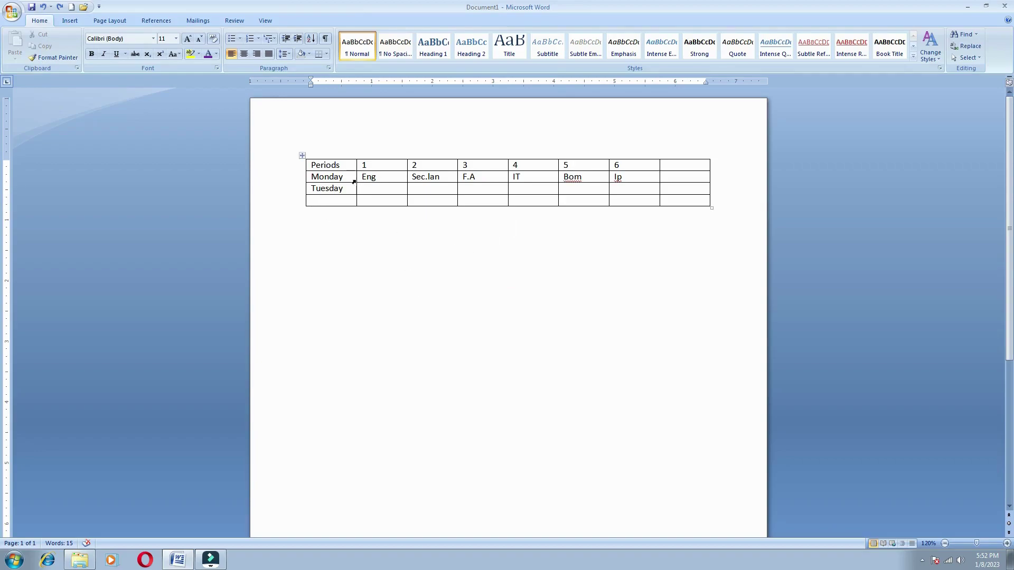
Apply the built-in blue table style with a solid blue header row and first column to the whole timetable, and deselect it
click(301, 156)
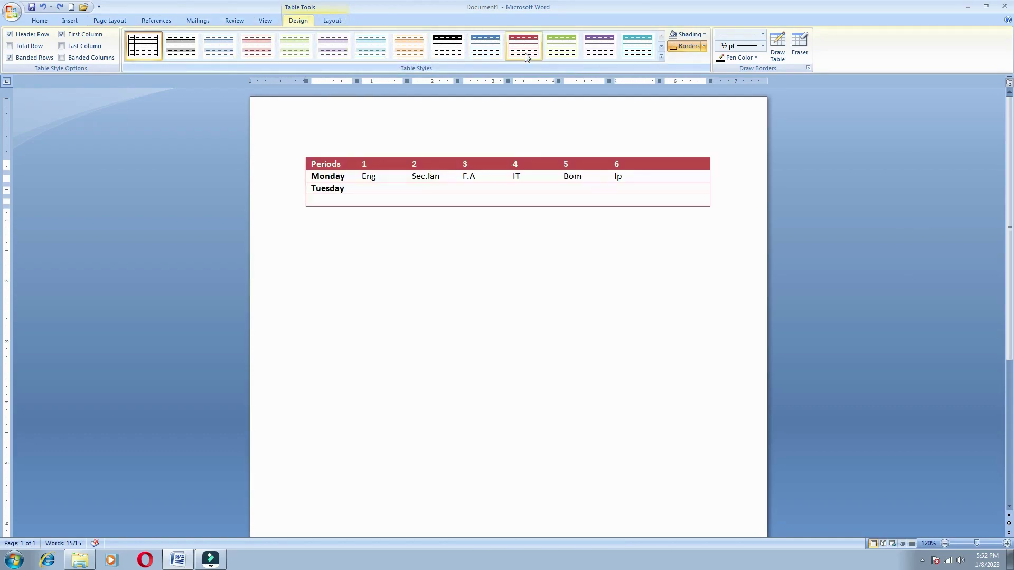
click(662, 58)
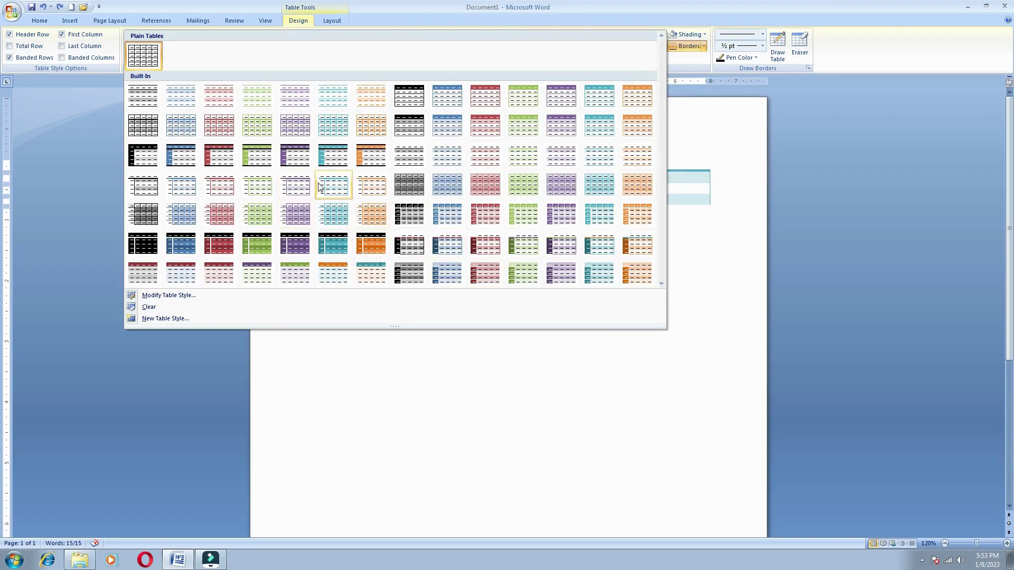
click(177, 153)
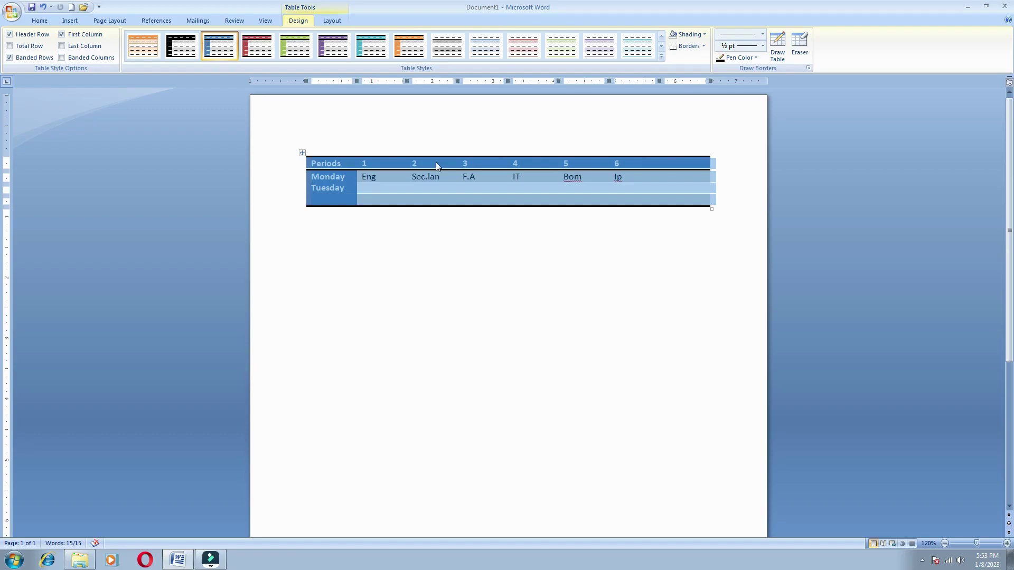
click(496, 275)
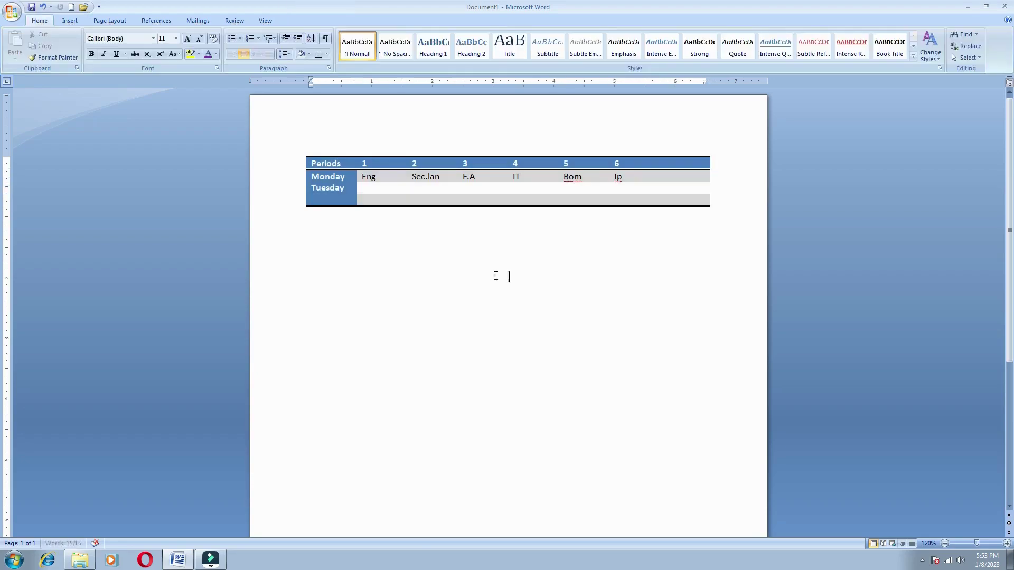